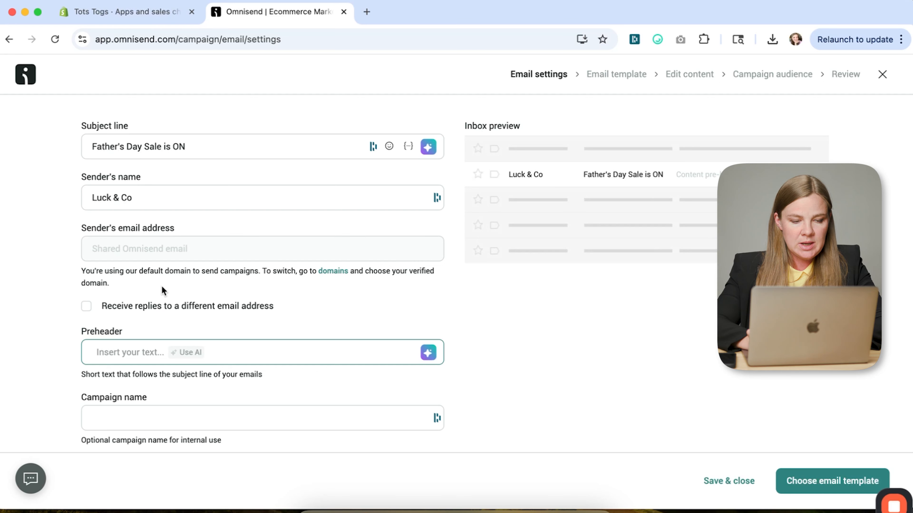
- Enter "20% off this entire collection -->" as the campaign email's preheader
{"action": "type", "text": "20% off this entire collection"}
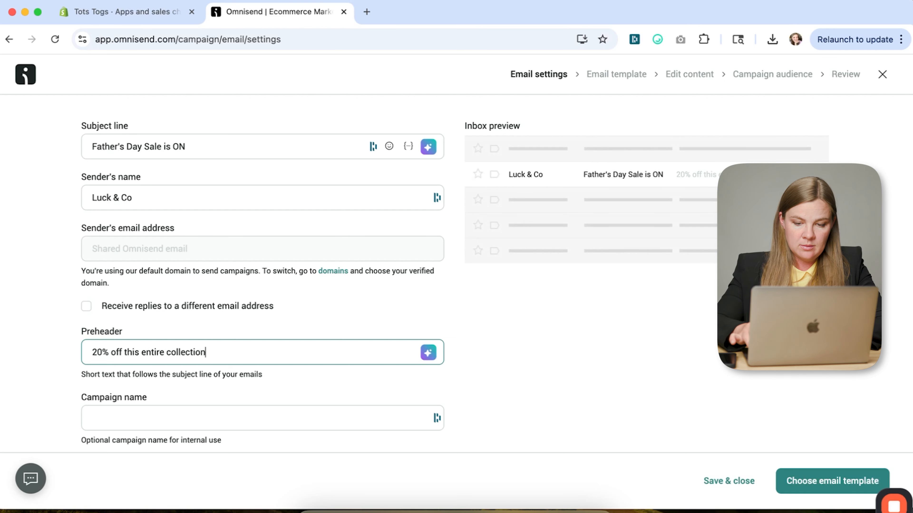
{"action": "key", "text": "Tab"}
{"action": "left_click", "coordinate": [179, 417]}
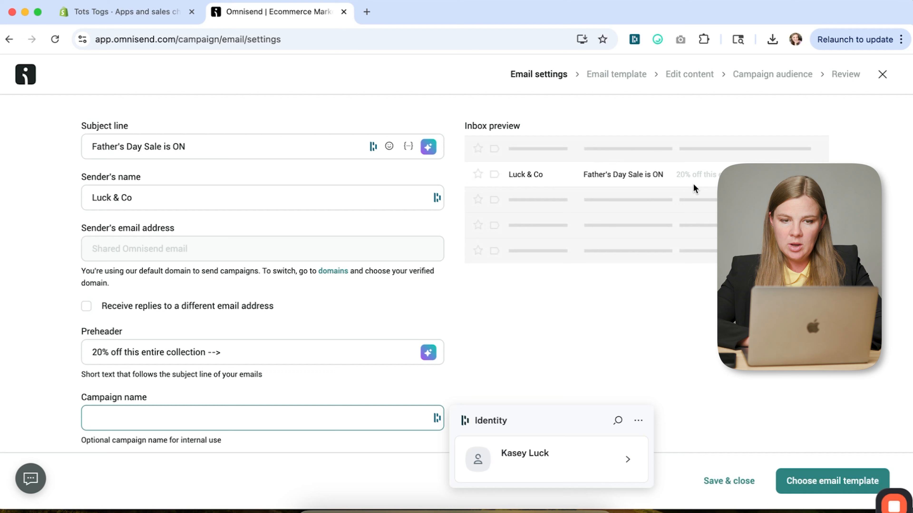
{"action": "left_click", "coordinate": [575, 299]}
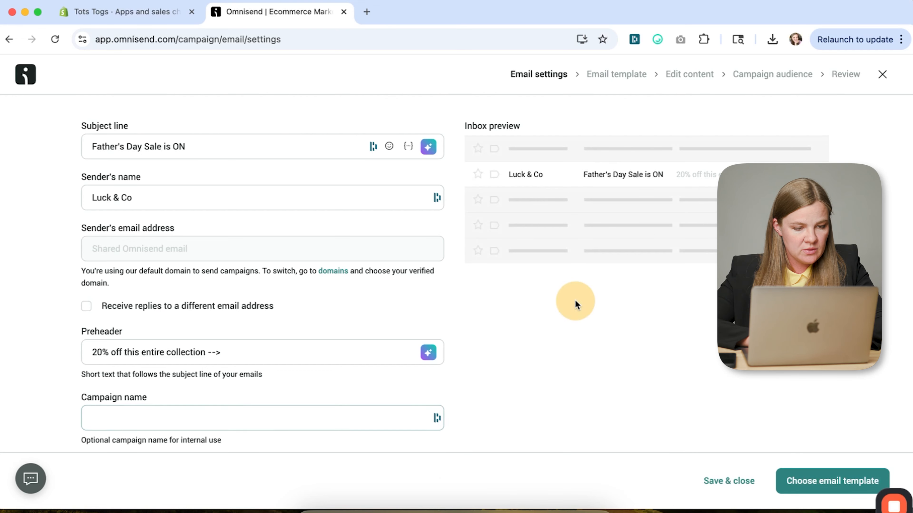
- Name the campaign "Father's Day Sale 1"
{"action": "scroll", "coordinate": [574, 300], "scroll_direction": "down", "scroll_amount": 5}
{"action": "left_click", "coordinate": [382, 257]}
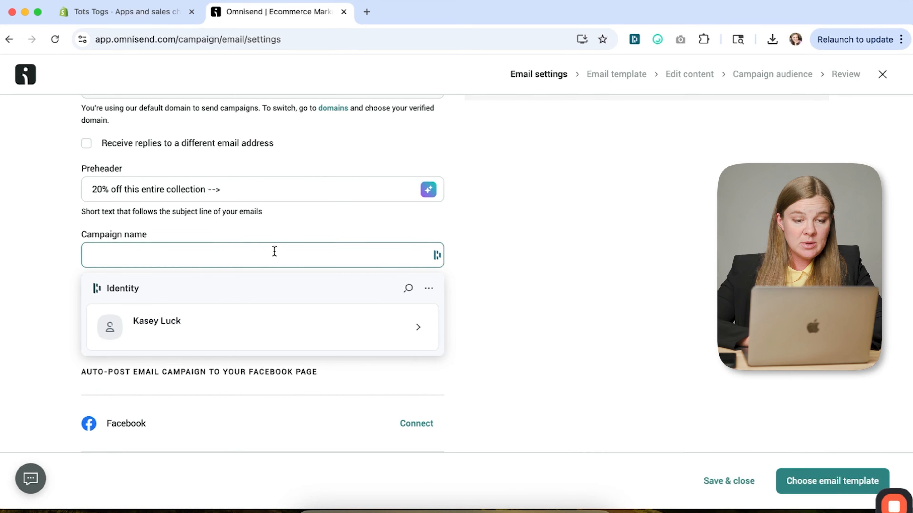
{"action": "type", "text": "Father’s Day Sale 1"}
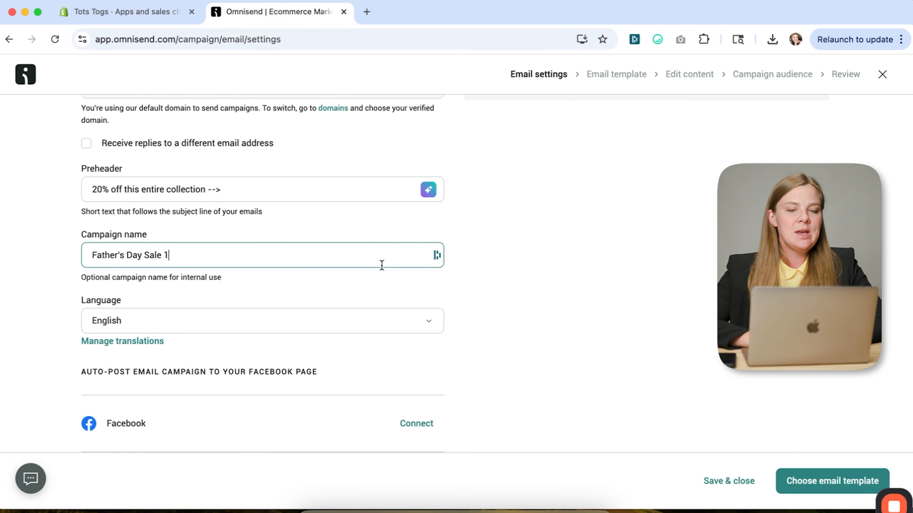
{"action": "left_click", "coordinate": [510, 274]}
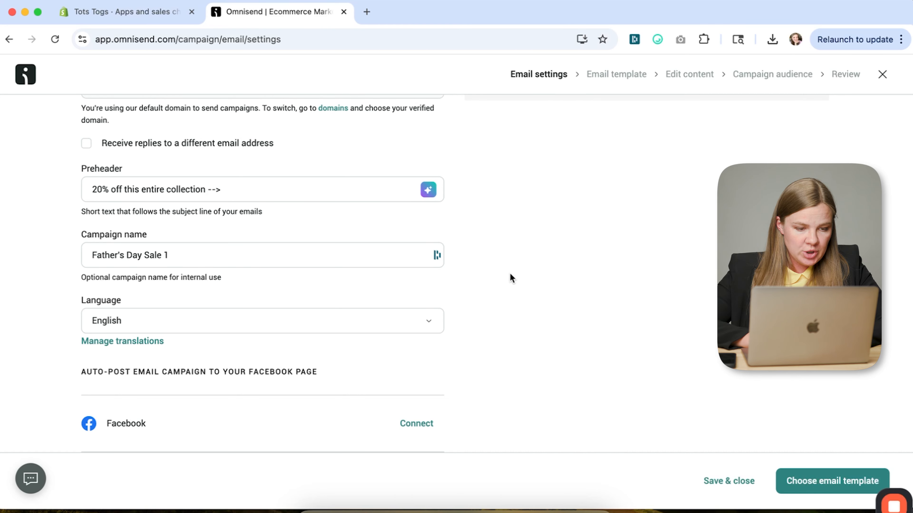
- Proceed to the email templates and use the recommended Happy Father's Day template for the campaign
{"action": "scroll", "coordinate": [562, 403], "scroll_direction": "up", "scroll_amount": 5}
{"action": "left_click", "coordinate": [821, 481]}
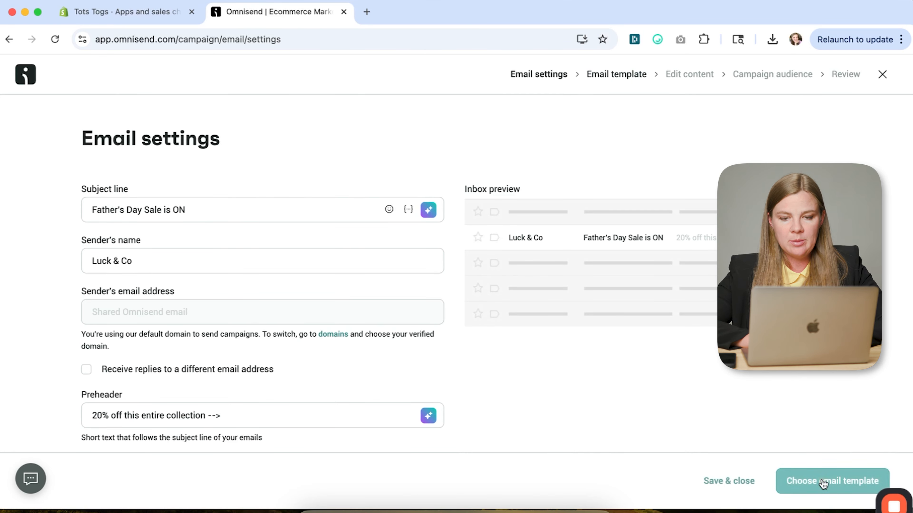
{"action": "scroll", "coordinate": [592, 191], "scroll_direction": "down", "scroll_amount": 5}
{"action": "mouse_move", "coordinate": [349, 234]}
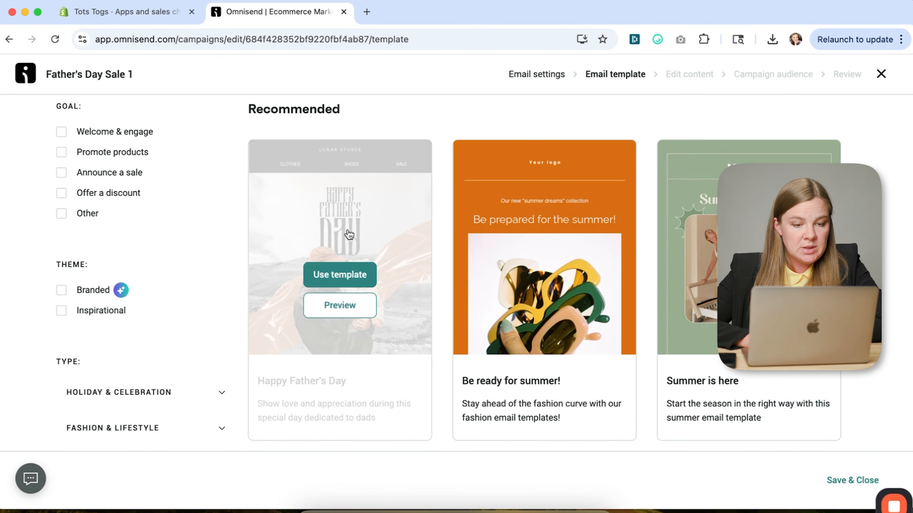
{"action": "left_click", "coordinate": [318, 275]}
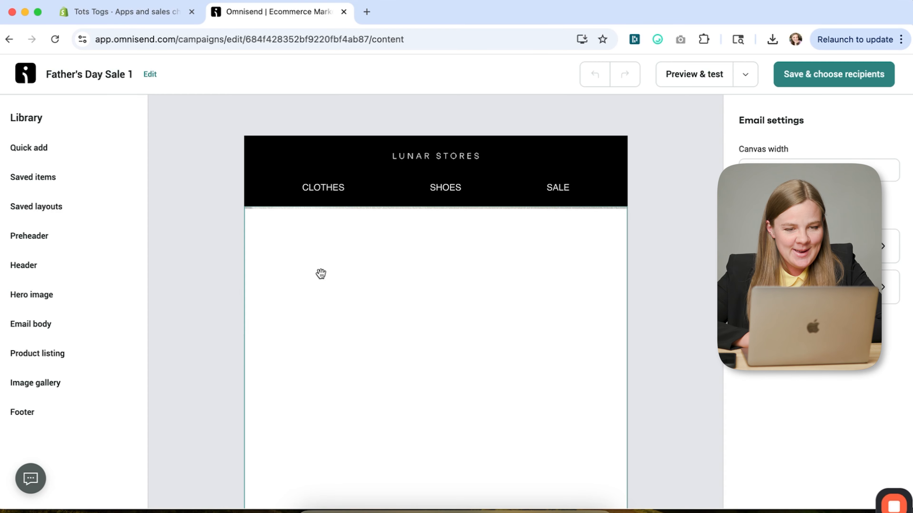
- Look through the Father's Day email from header to footer and check the saved layouts and hero image blocks in the library
{"action": "scroll", "coordinate": [676, 259], "scroll_direction": "down", "scroll_amount": 10}
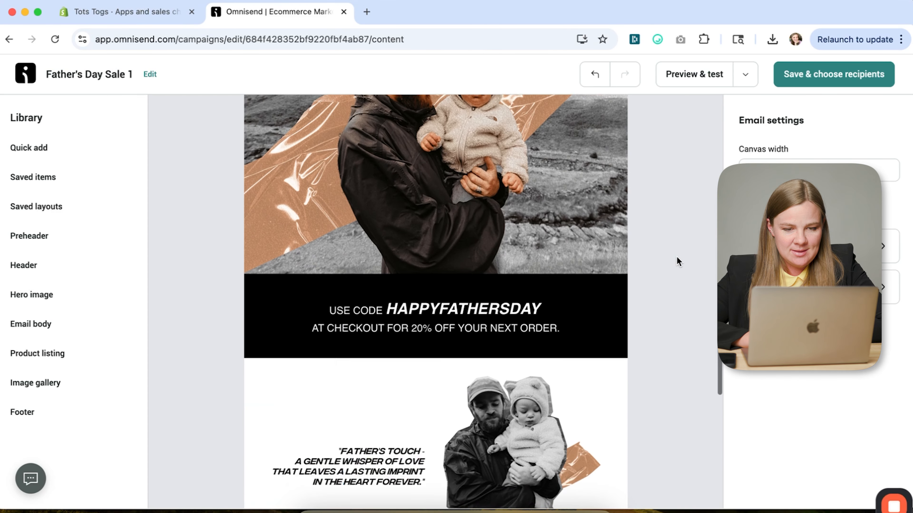
{"action": "scroll", "coordinate": [676, 256], "scroll_direction": "down", "scroll_amount": 5}
{"action": "scroll", "coordinate": [676, 256], "scroll_direction": "up", "scroll_amount": 9}
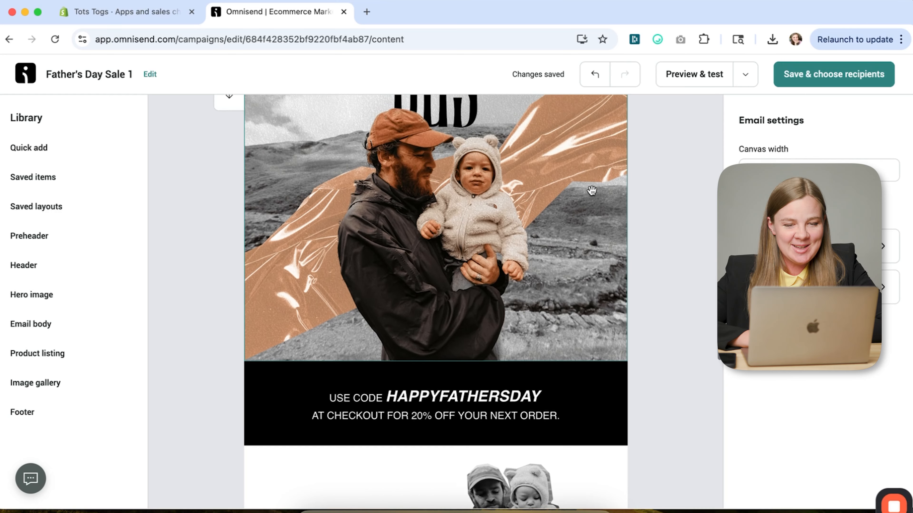
{"action": "scroll", "coordinate": [591, 189], "scroll_direction": "up", "scroll_amount": 5}
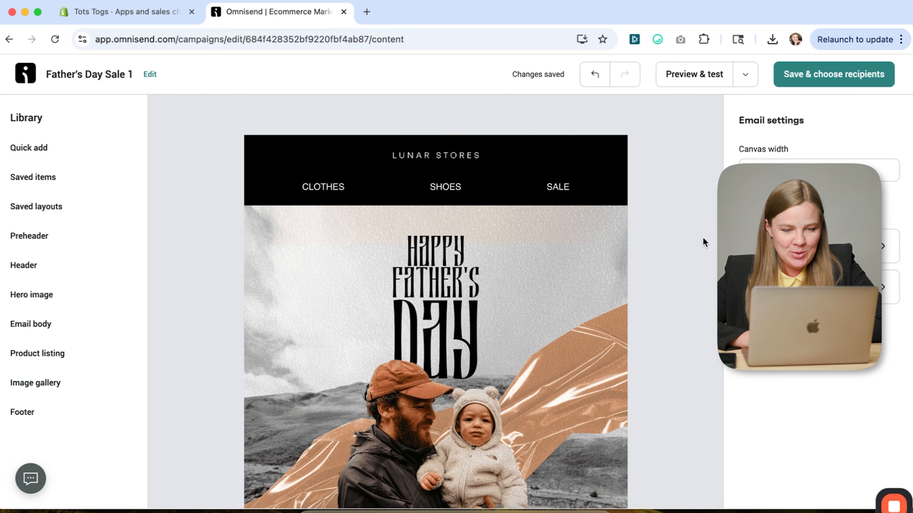
{"action": "scroll", "coordinate": [548, 206], "scroll_direction": "down", "scroll_amount": 3}
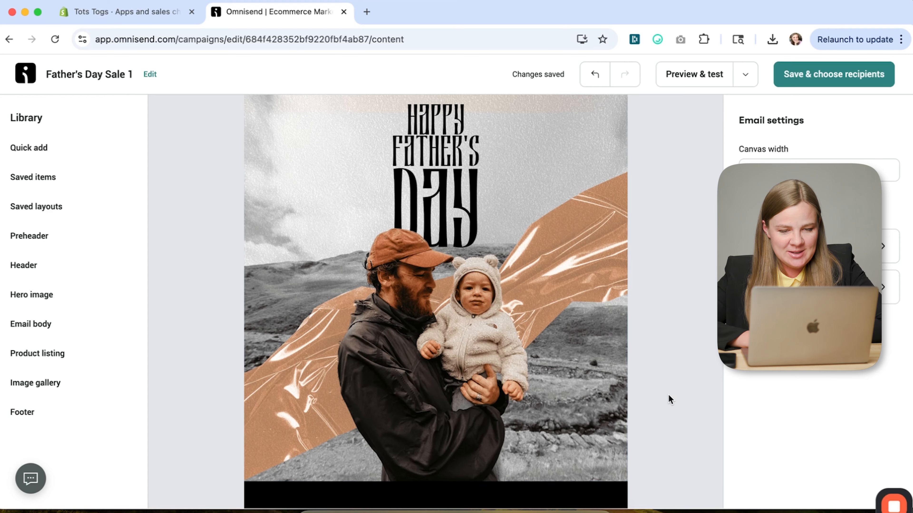
{"action": "scroll", "coordinate": [667, 393], "scroll_direction": "down", "scroll_amount": 5}
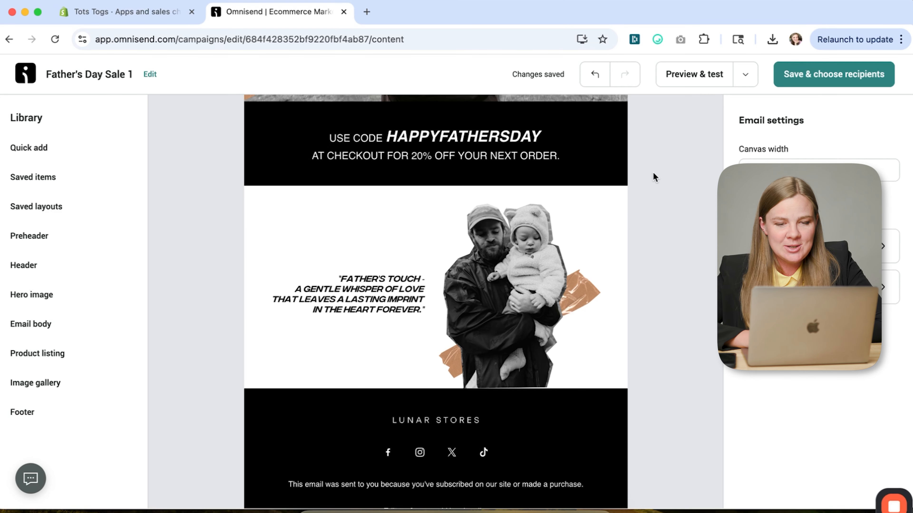
{"action": "scroll", "coordinate": [654, 173], "scroll_direction": "up", "scroll_amount": 3}
{"action": "scroll", "coordinate": [653, 173], "scroll_direction": "up", "scroll_amount": 3}
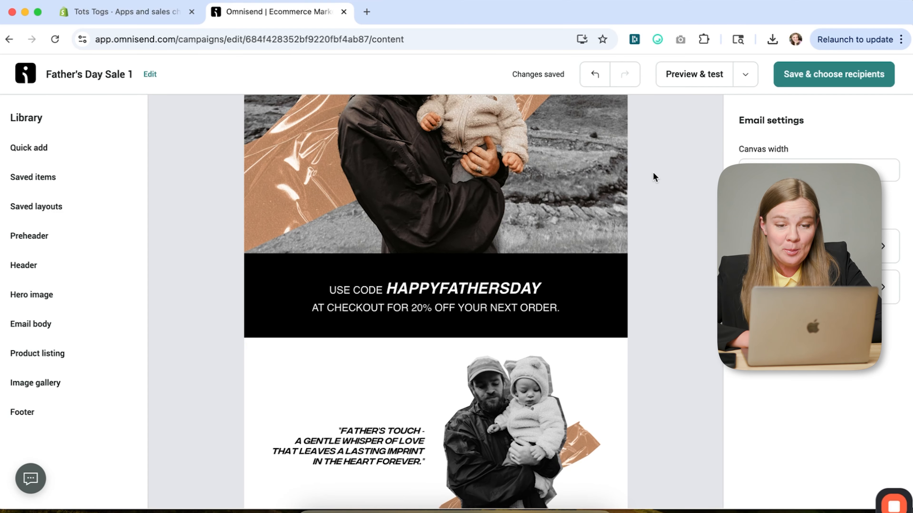
{"action": "scroll", "coordinate": [653, 174], "scroll_direction": "up", "scroll_amount": 5}
{"action": "scroll", "coordinate": [653, 177], "scroll_direction": "up", "scroll_amount": 5}
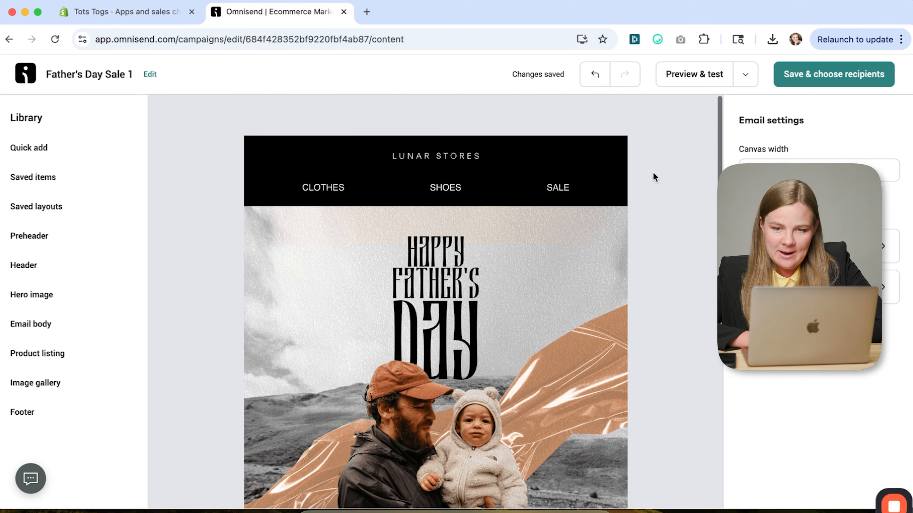
{"action": "left_click", "coordinate": [75, 221]}
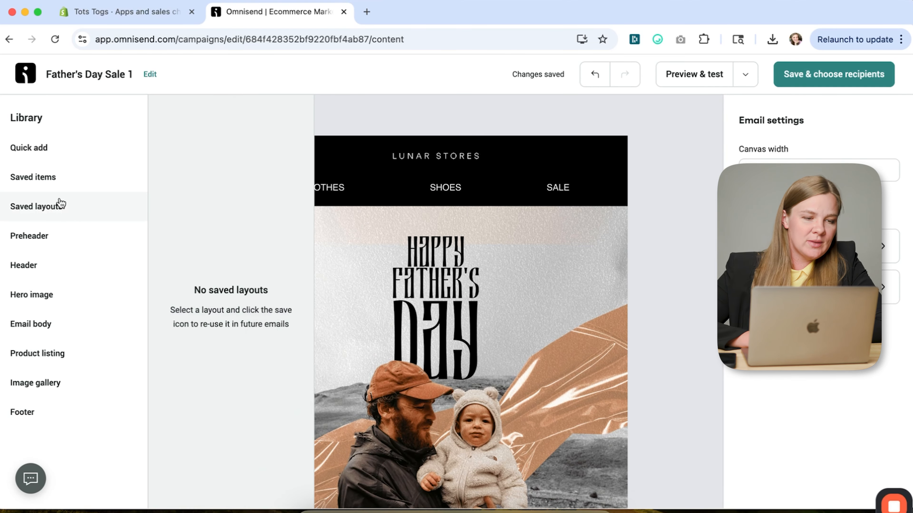
{"action": "left_click", "coordinate": [66, 295]}
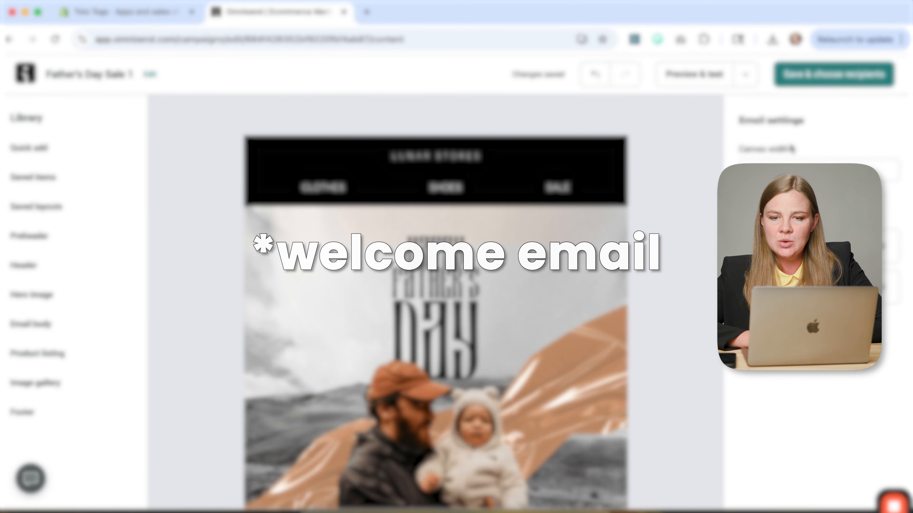
- Save the email content, choose sending to selected segments instead of all subscribers, and check the available segments
{"action": "left_click", "coordinate": [859, 79]}
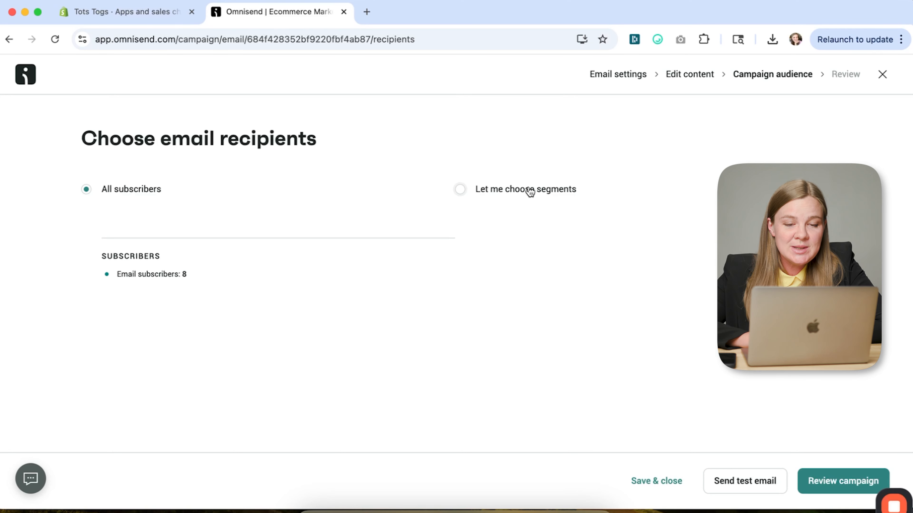
{"action": "left_click", "coordinate": [530, 192]}
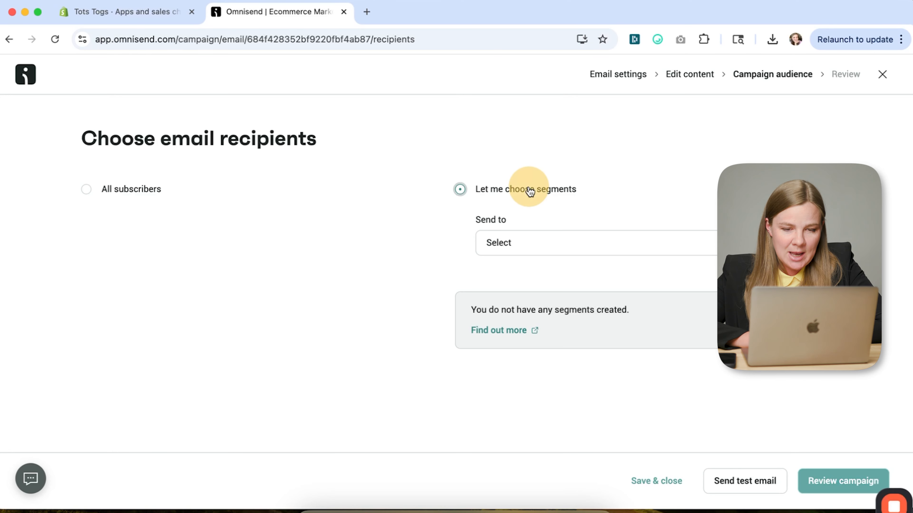
{"action": "left_click", "coordinate": [519, 238]}
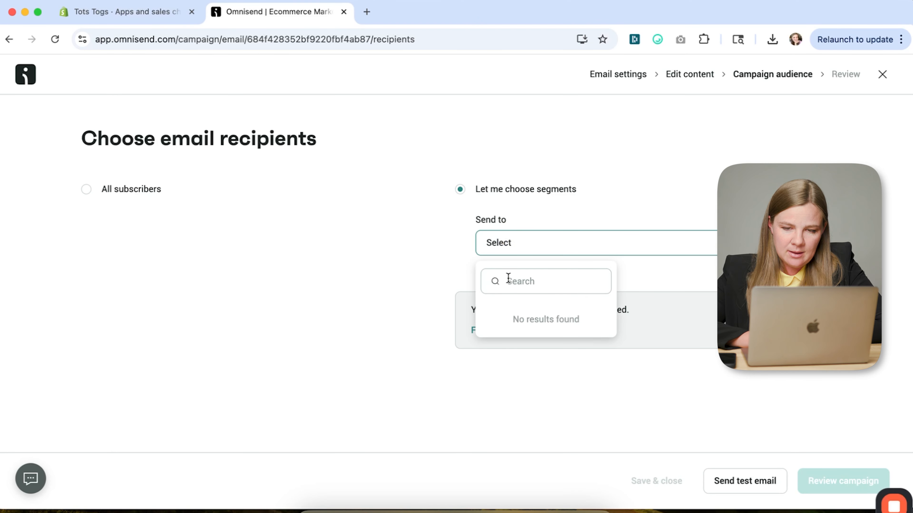
{"action": "left_click", "coordinate": [736, 259]}
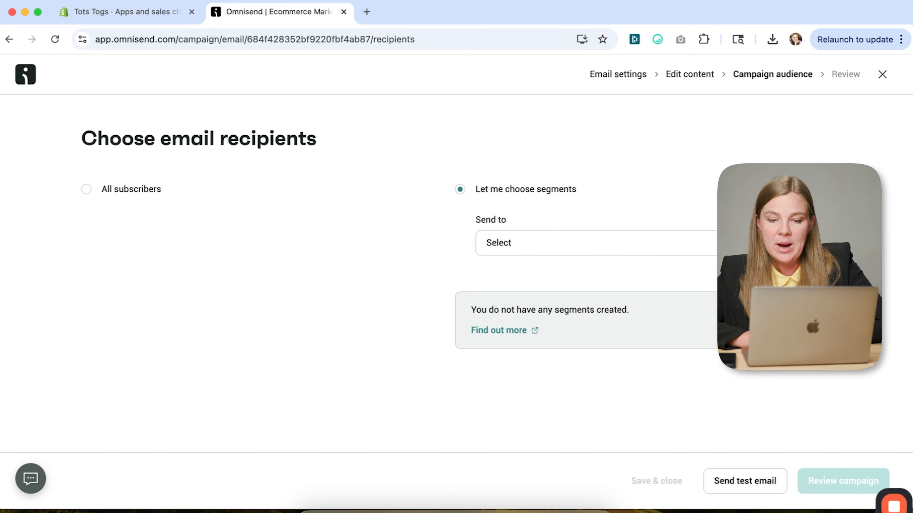
- Open the audience contacts and look through the contact list
{"action": "left_click", "coordinate": [783, 319]}
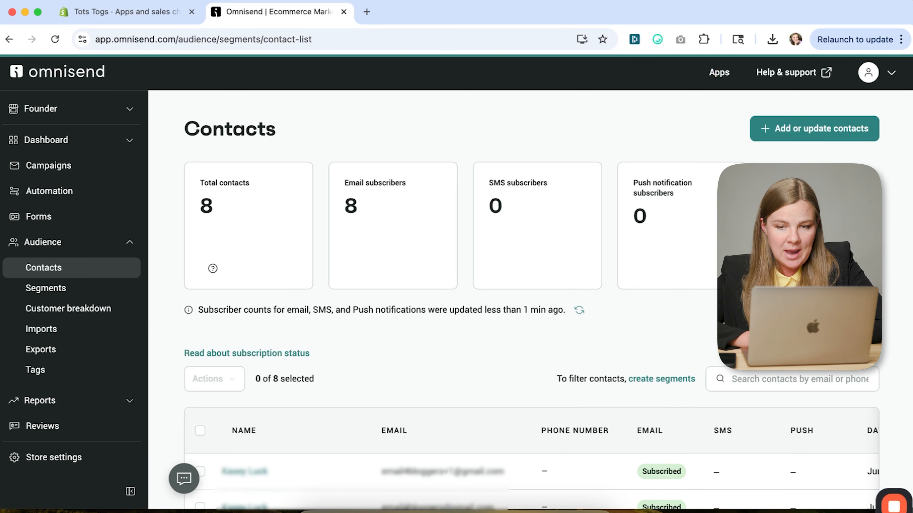
{"action": "scroll", "coordinate": [532, 298], "scroll_direction": "down", "scroll_amount": 8}
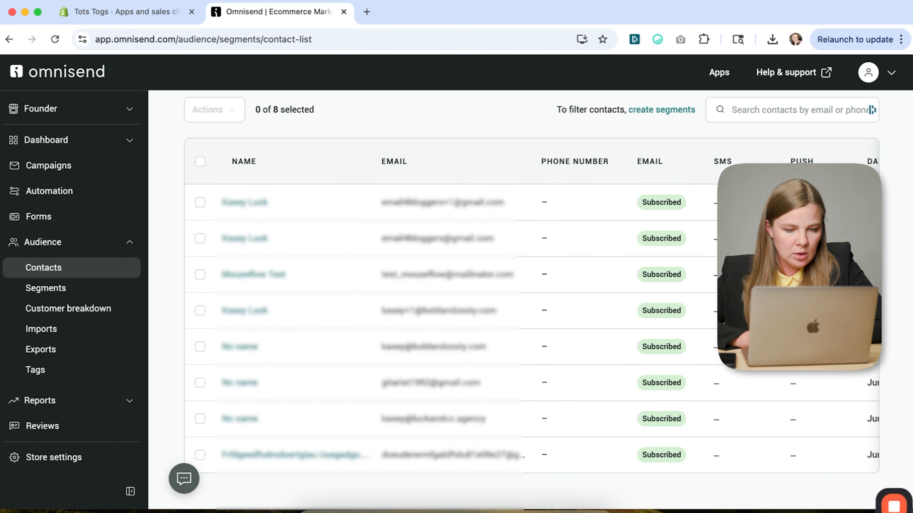
{"action": "scroll", "coordinate": [532, 298], "scroll_direction": "up", "scroll_amount": 8}
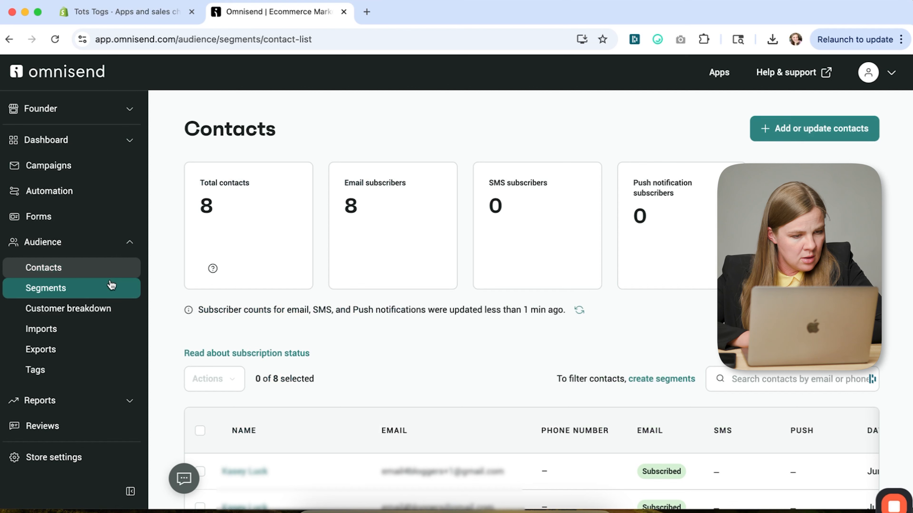
- Start a new audience segment by customizing the pre-built Deal hunters segment
{"action": "left_click", "coordinate": [64, 290]}
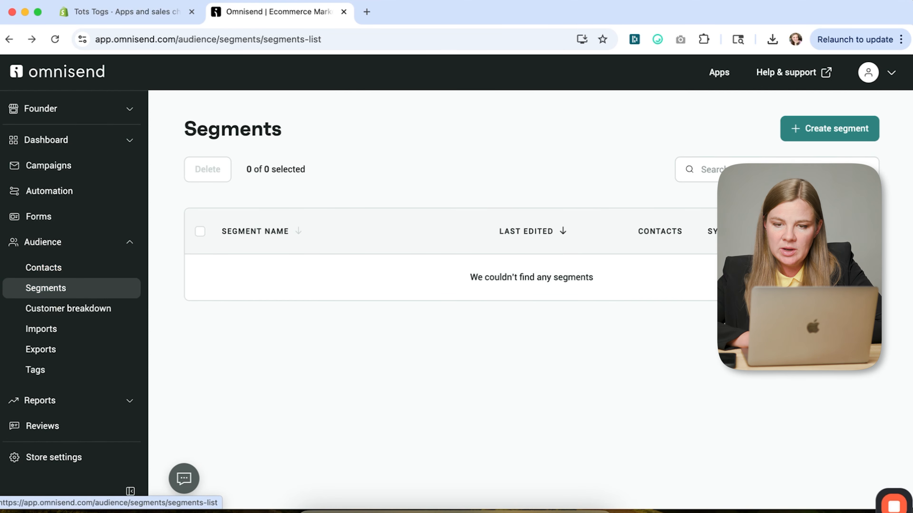
{"action": "left_click", "coordinate": [830, 128]}
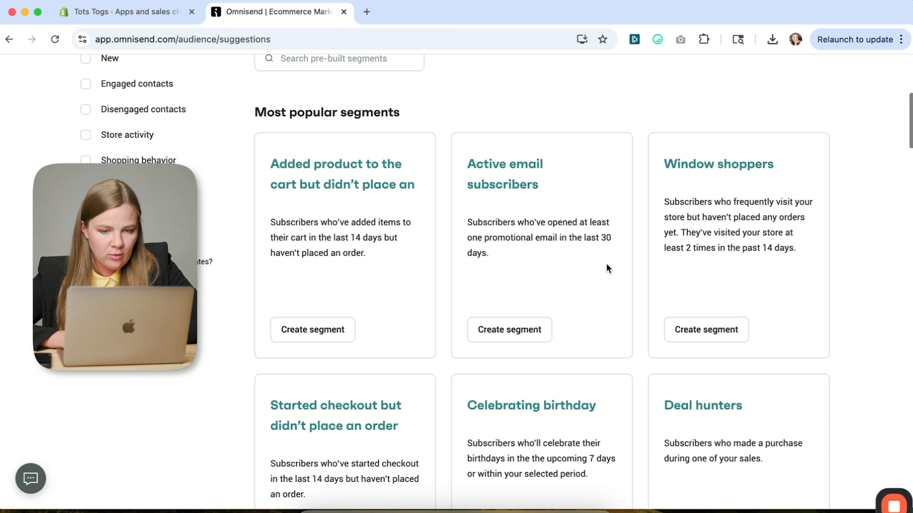
{"action": "scroll", "coordinate": [606, 266], "scroll_direction": "down", "scroll_amount": 7}
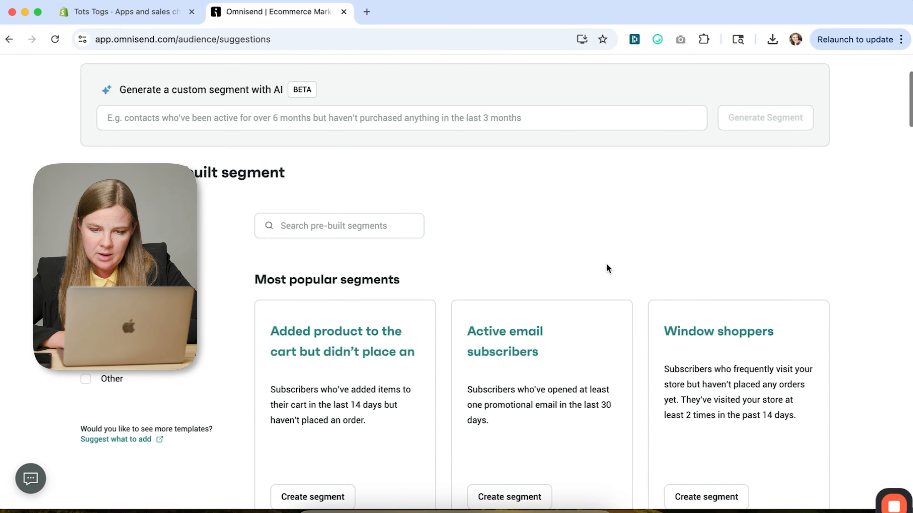
{"action": "scroll", "coordinate": [606, 263], "scroll_direction": "down", "scroll_amount": 6}
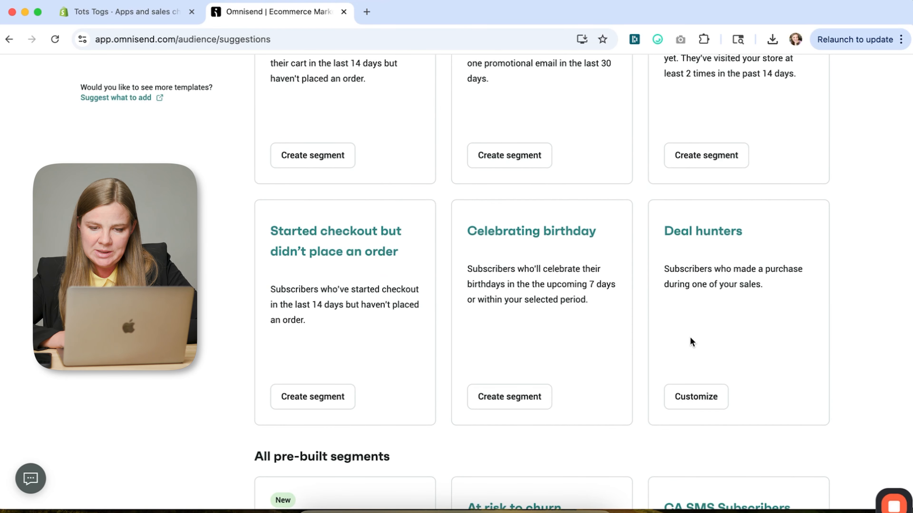
{"action": "left_click", "coordinate": [697, 396]}
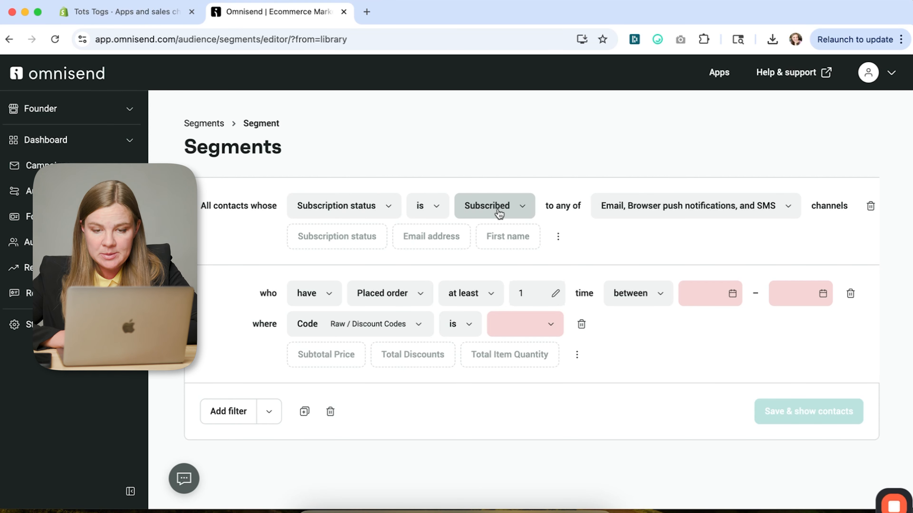
- Limit the segment's subscription status filter to the Email channel by excluding browser push notifications and SMS
{"action": "left_click", "coordinate": [744, 202]}
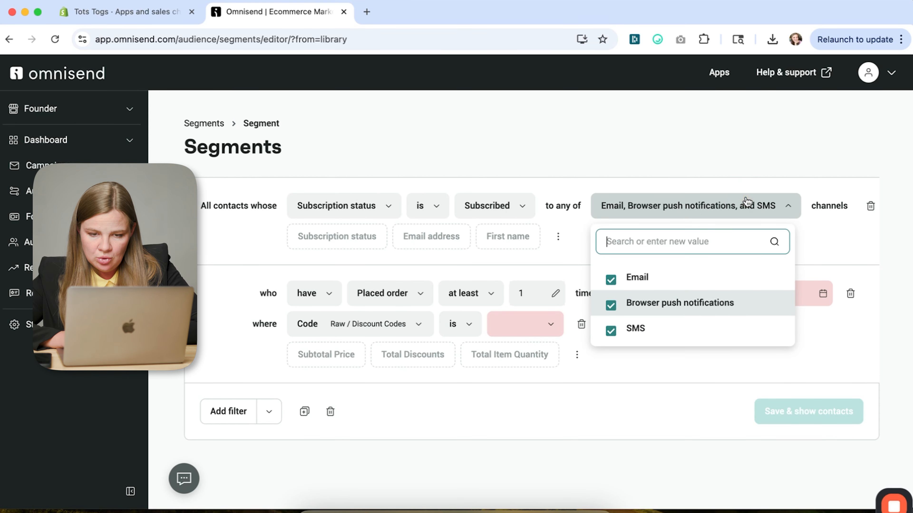
{"action": "left_click", "coordinate": [651, 302]}
{"action": "left_click", "coordinate": [636, 304]}
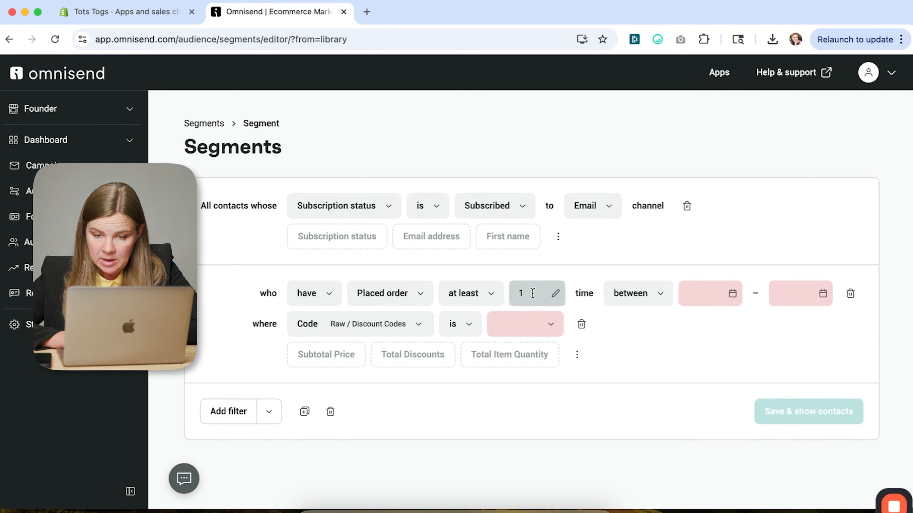
- Set the placed-order condition to at least 1 time in total, where Total Discounts exists
{"action": "left_click", "coordinate": [628, 293]}
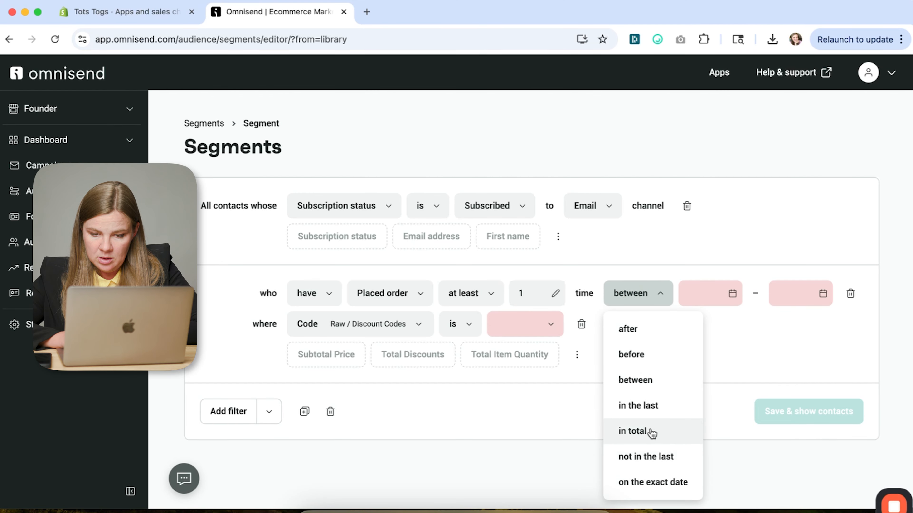
{"action": "left_click", "coordinate": [632, 431]}
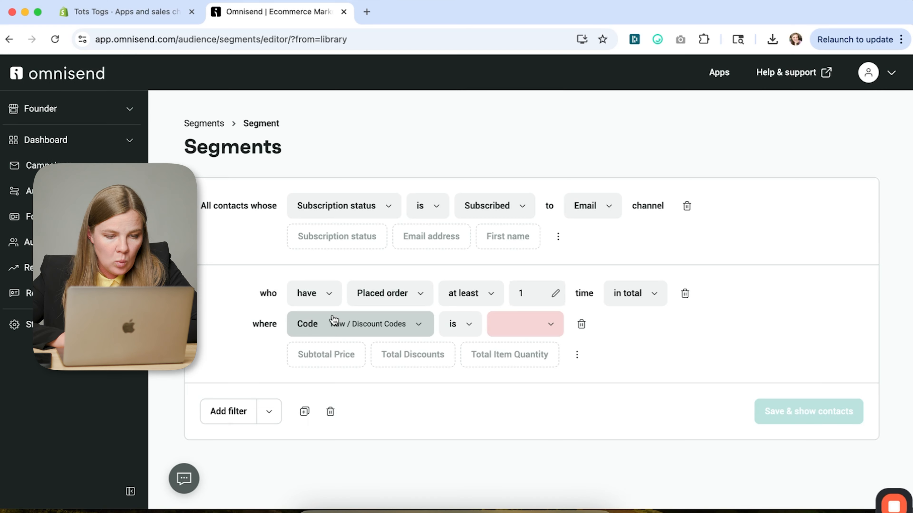
{"action": "left_click", "coordinate": [315, 329]}
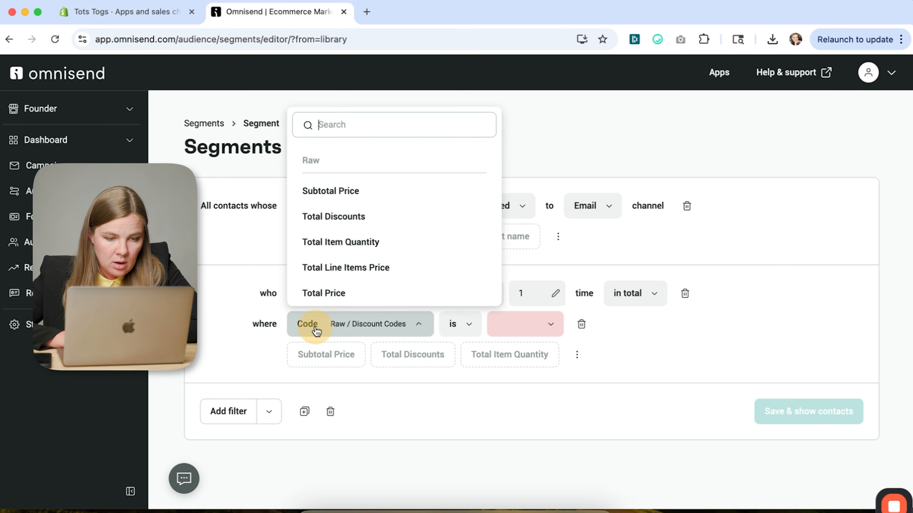
{"action": "left_click", "coordinate": [351, 220]}
{"action": "left_click", "coordinate": [450, 329]}
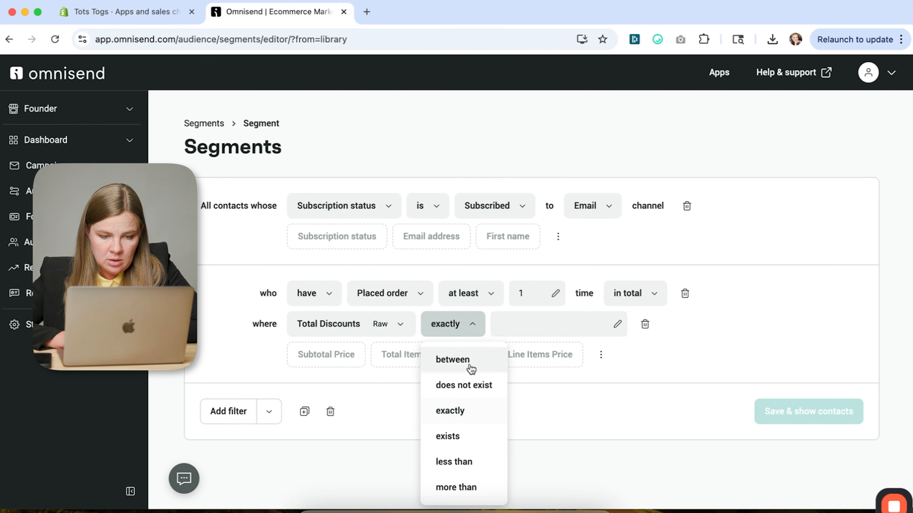
{"action": "left_click", "coordinate": [451, 435]}
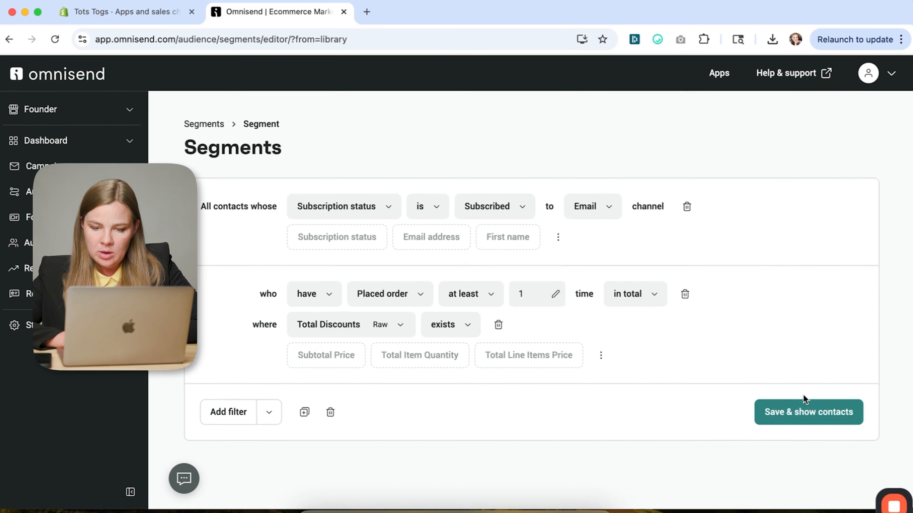
- Save the segment as "Customers Bought with Discount" and dismiss the feedback survey
{"action": "left_click", "coordinate": [768, 411]}
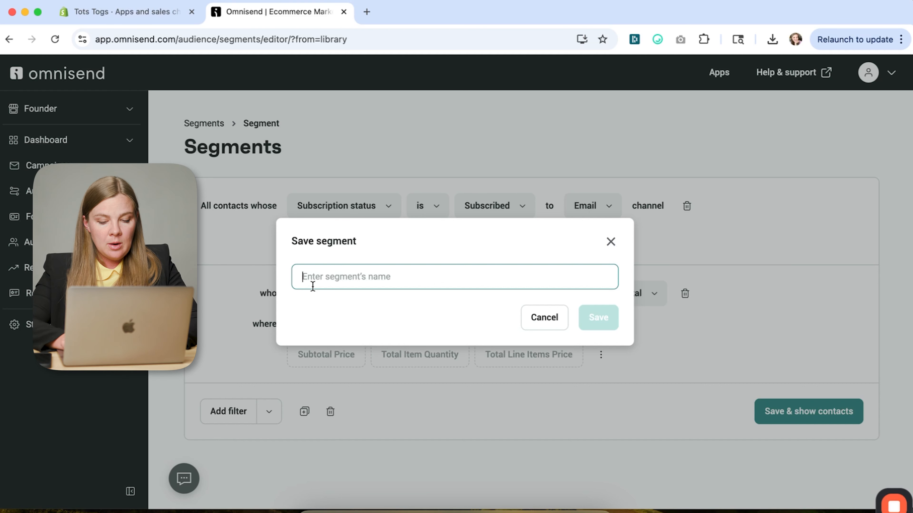
{"action": "type", "text": "Customers Bought with Dis"}
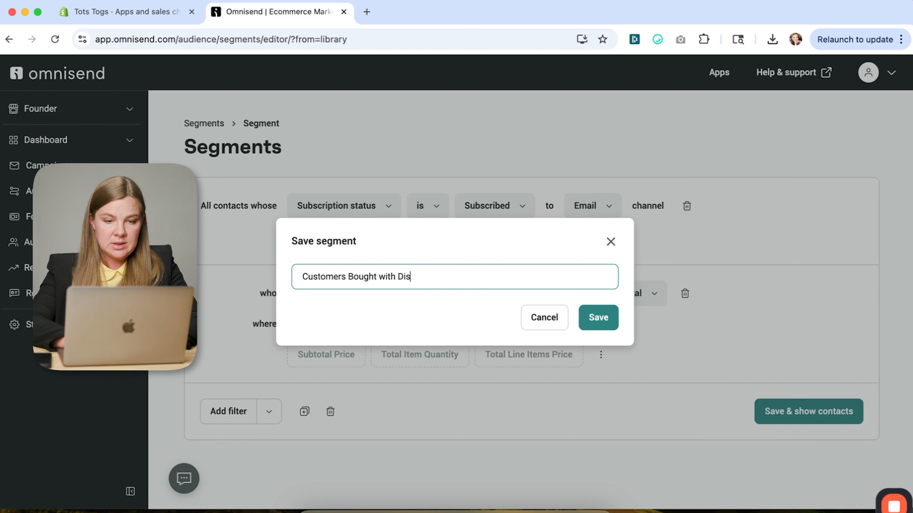
{"action": "left_click", "coordinate": [606, 324]}
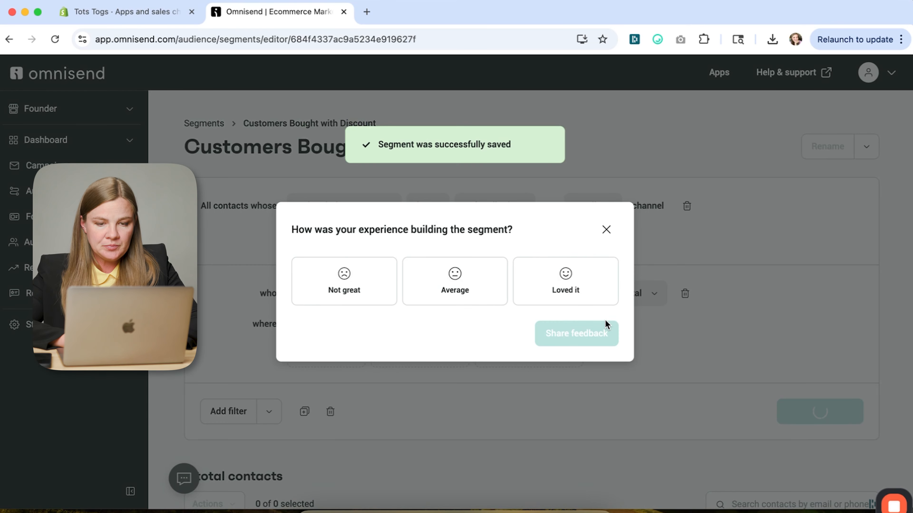
{"action": "left_click", "coordinate": [607, 230]}
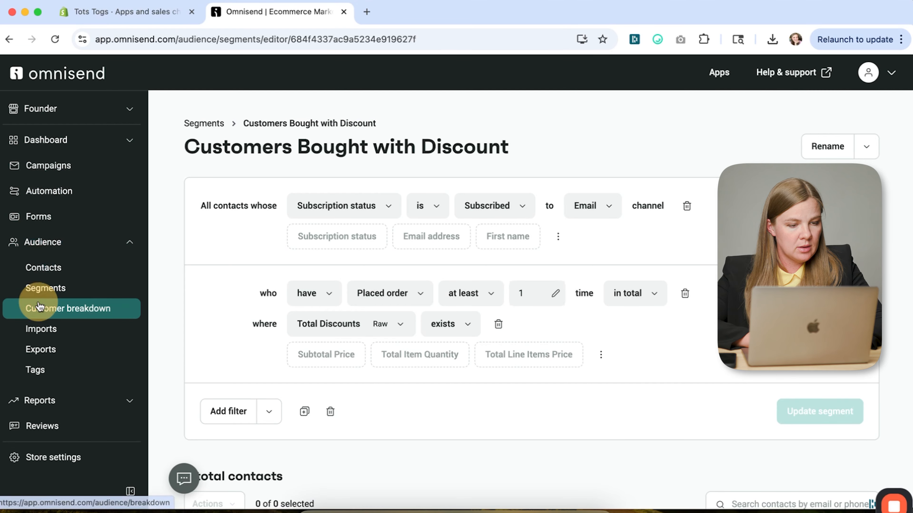
- Return to the segments list and make a copy of the "Customers Bought with Discount" segment
{"action": "left_click", "coordinate": [66, 309]}
{"action": "left_click", "coordinate": [80, 288]}
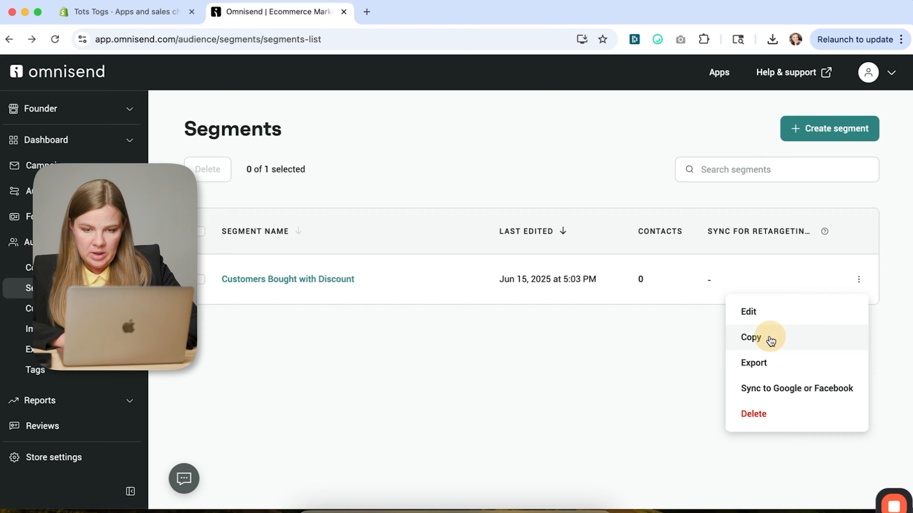
{"action": "left_click", "coordinate": [770, 339]}
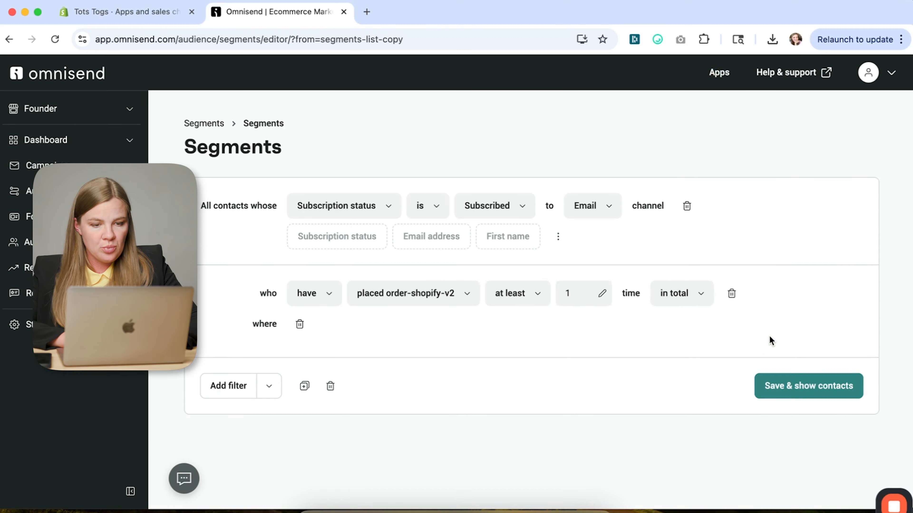
- Add a Gender is Female filter to the copied segment alongside the email subscription condition
{"action": "left_click", "coordinate": [217, 419]}
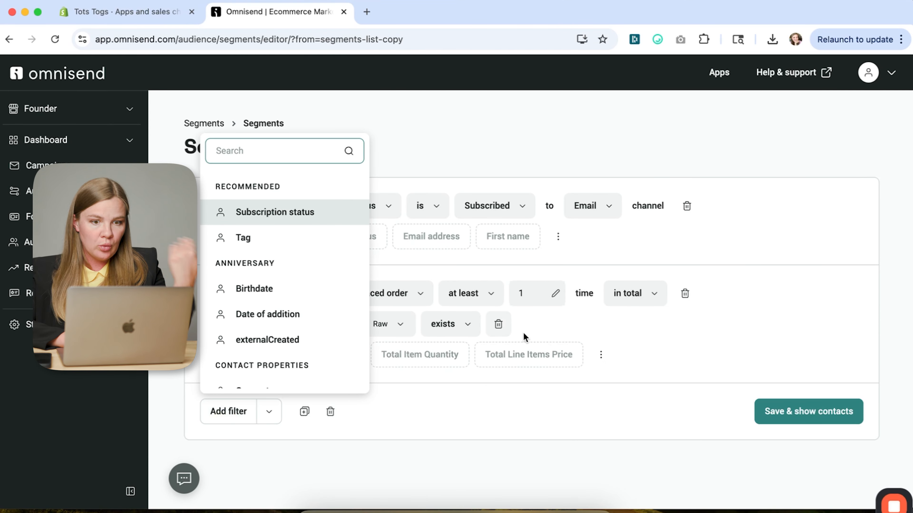
{"action": "left_click", "coordinate": [524, 438]}
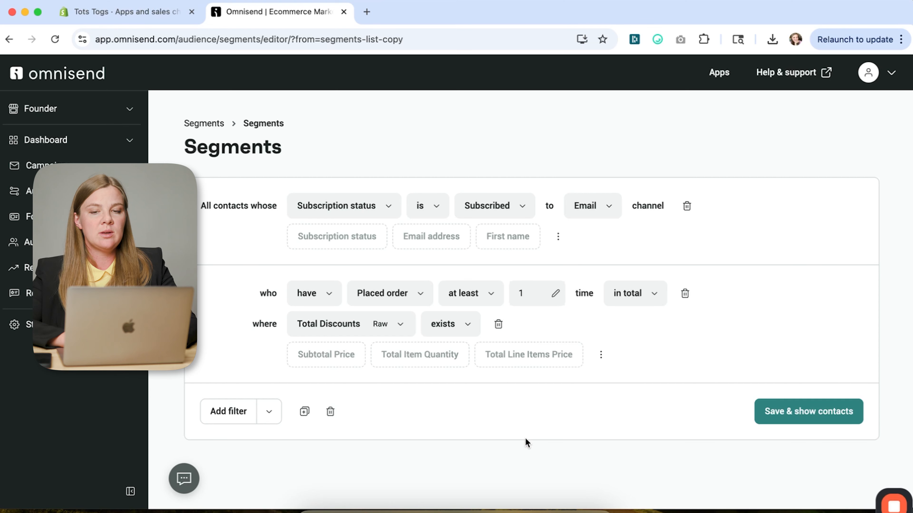
{"action": "scroll", "coordinate": [514, 392], "scroll_direction": "down", "scroll_amount": 1}
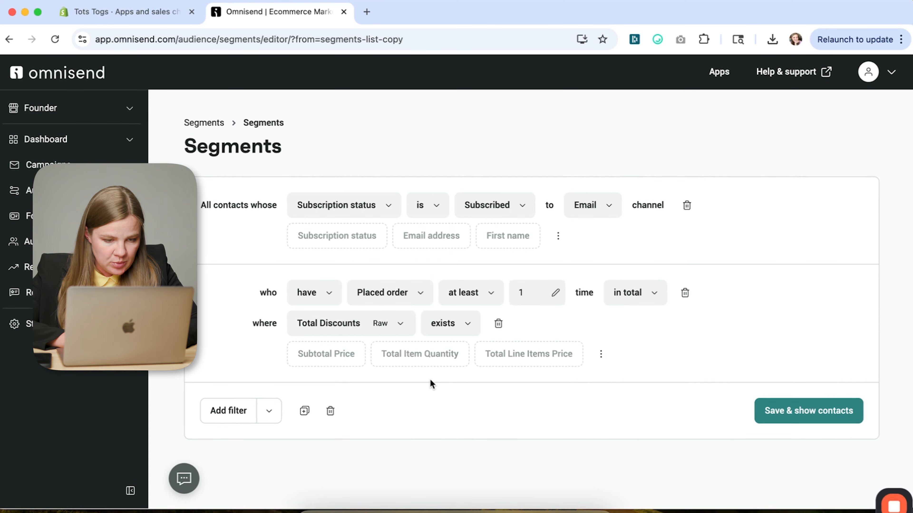
{"action": "left_click", "coordinate": [218, 419]}
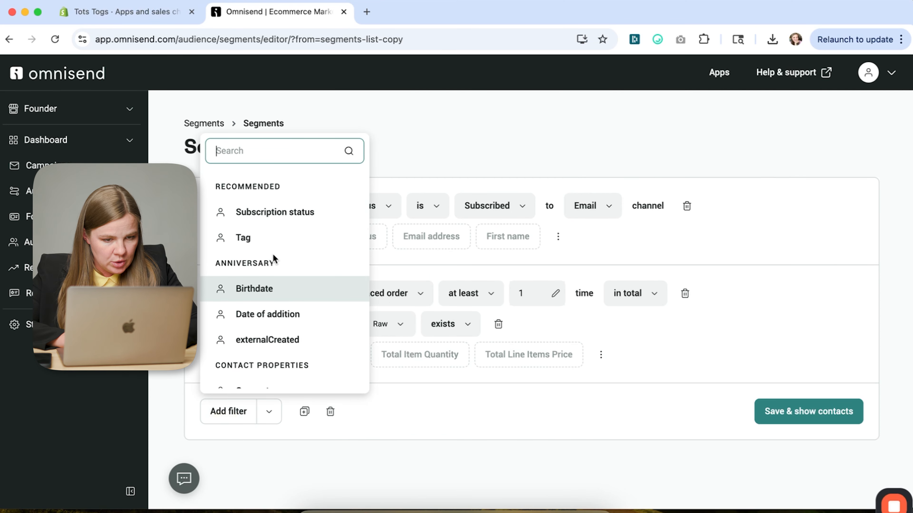
{"action": "scroll", "coordinate": [274, 259], "scroll_direction": "down", "scroll_amount": 3}
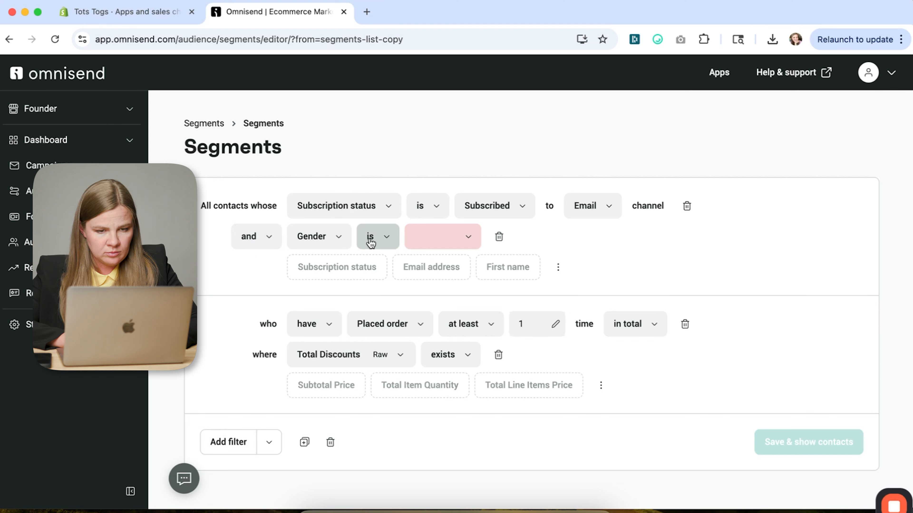
{"action": "left_click", "coordinate": [420, 238]}
{"action": "left_click", "coordinate": [445, 309]}
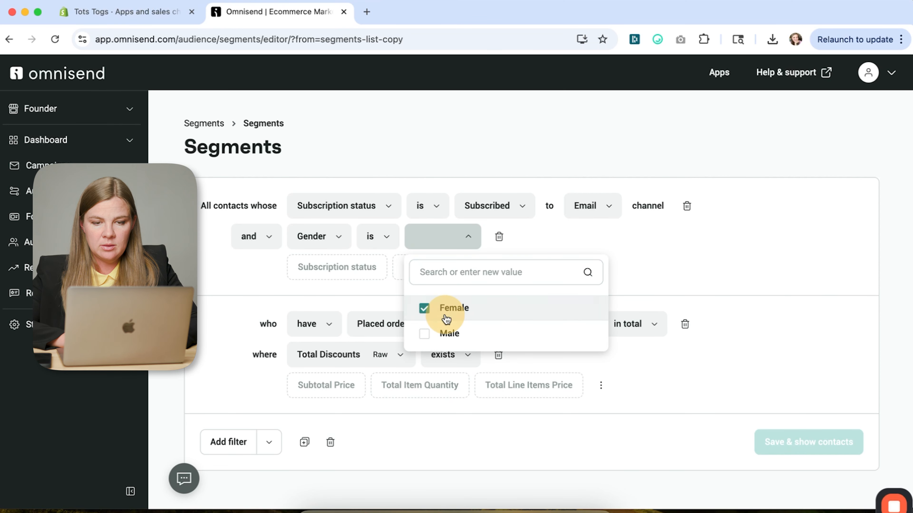
{"action": "left_click", "coordinate": [690, 264]}
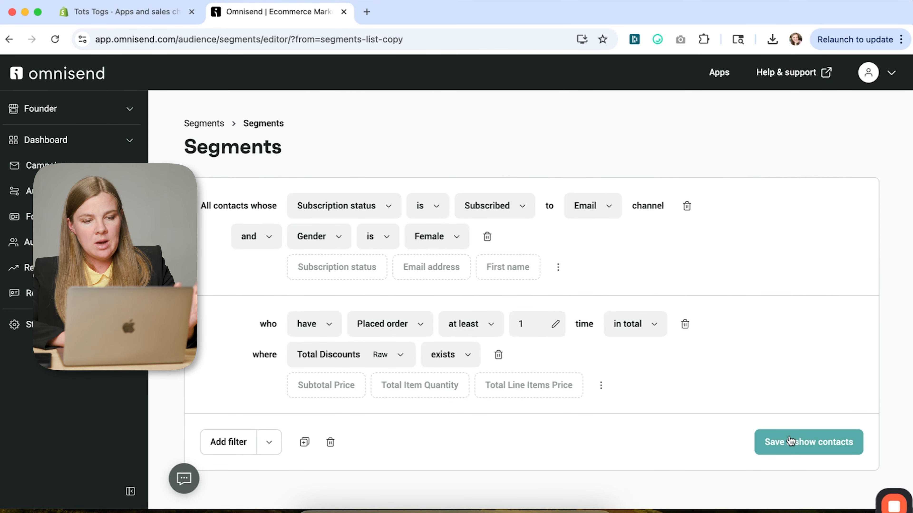